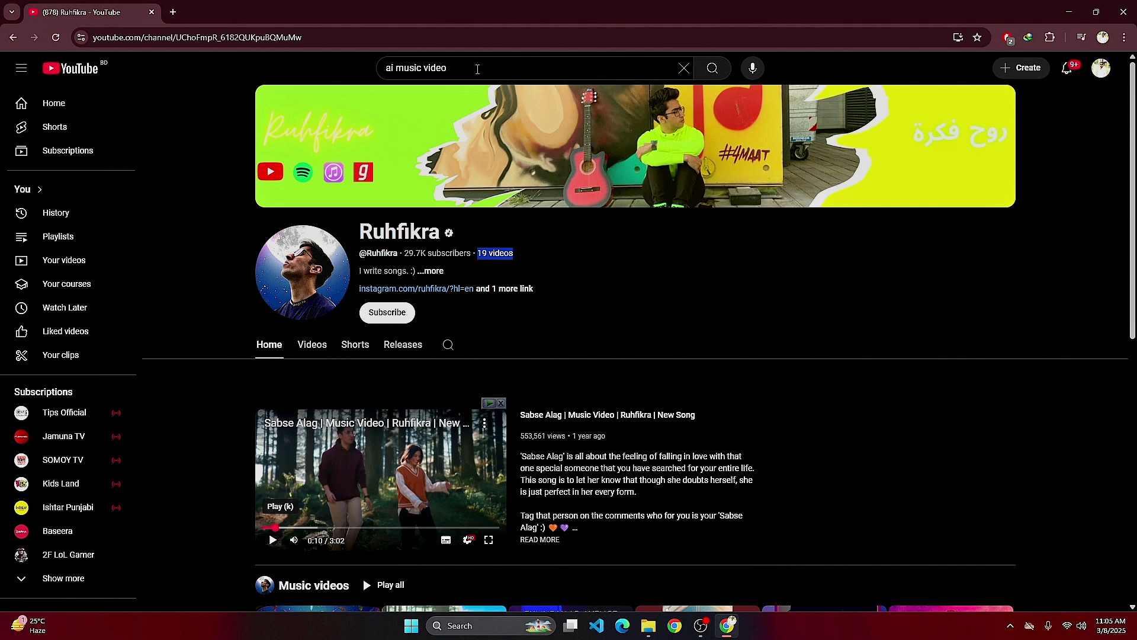
- Look over the Ruhfikra channel's name, details and music videos
{"action": "left_click_drag", "start_coordinate": [360, 240], "coordinate": [442, 243]}
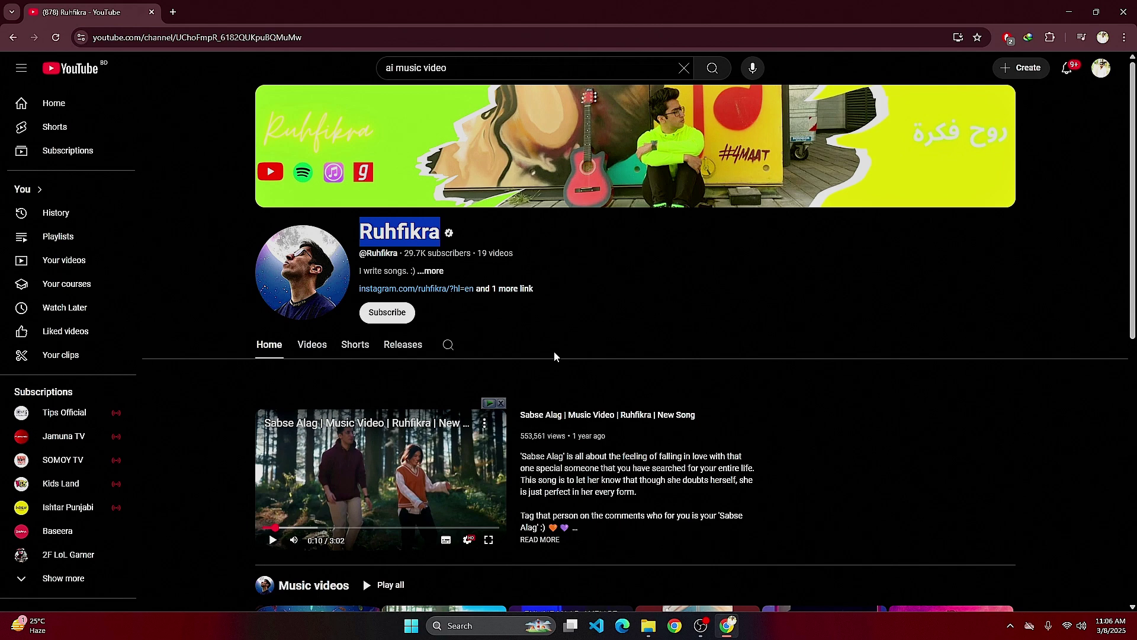
{"action": "left_click", "coordinate": [536, 303]}
{"action": "scroll", "coordinate": [534, 338], "scroll_direction": "down", "scroll_amount": 2}
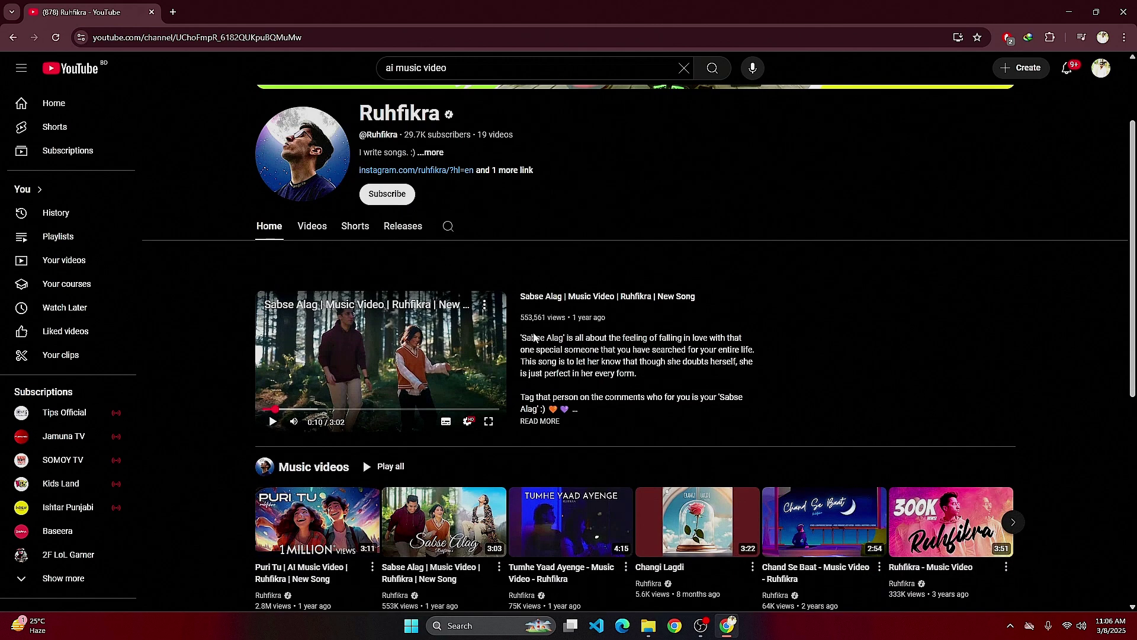
{"action": "scroll", "coordinate": [474, 367], "scroll_direction": "down", "scroll_amount": 2}
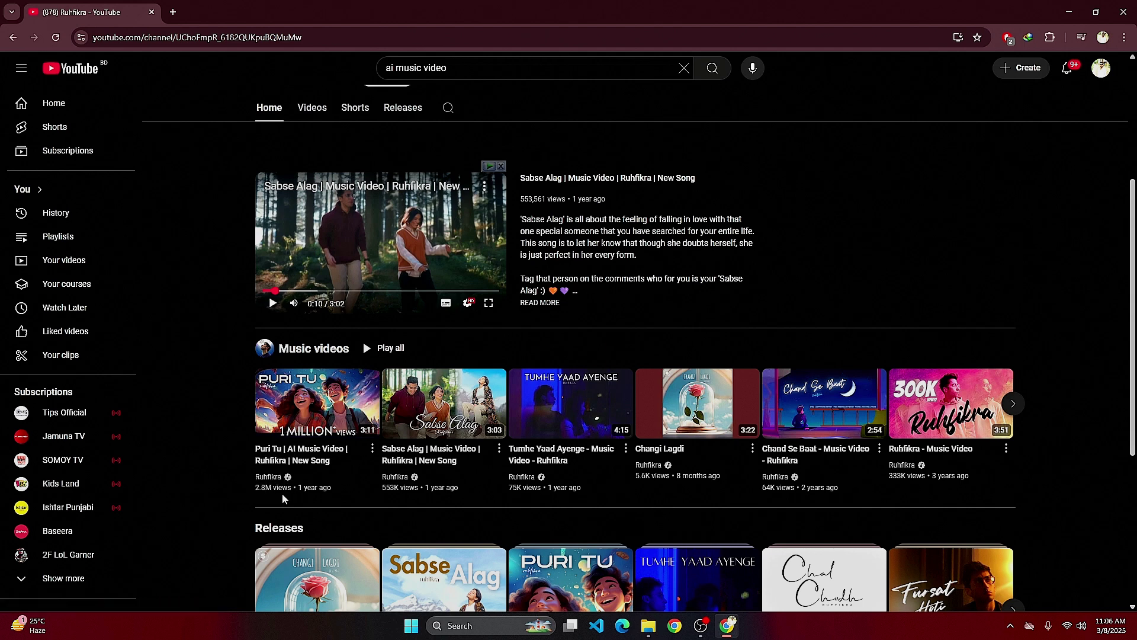
{"action": "scroll", "coordinate": [282, 493], "scroll_direction": "up", "scroll_amount": 4}
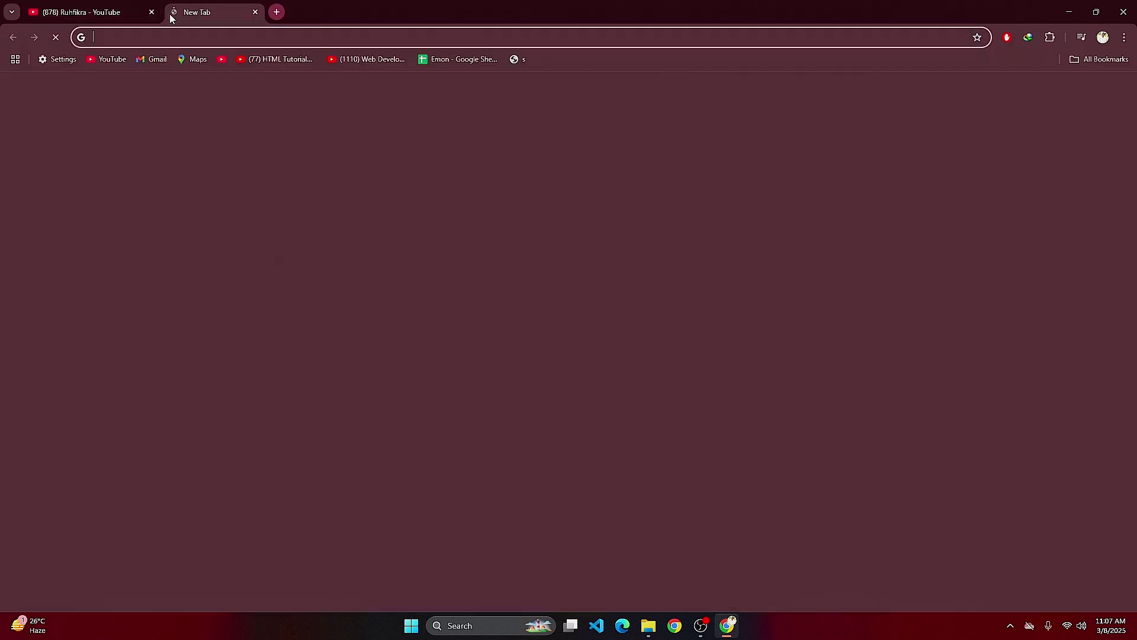
- Open chatgpt.com in a new browser tab
{"action": "left_click", "coordinate": [176, 12]}
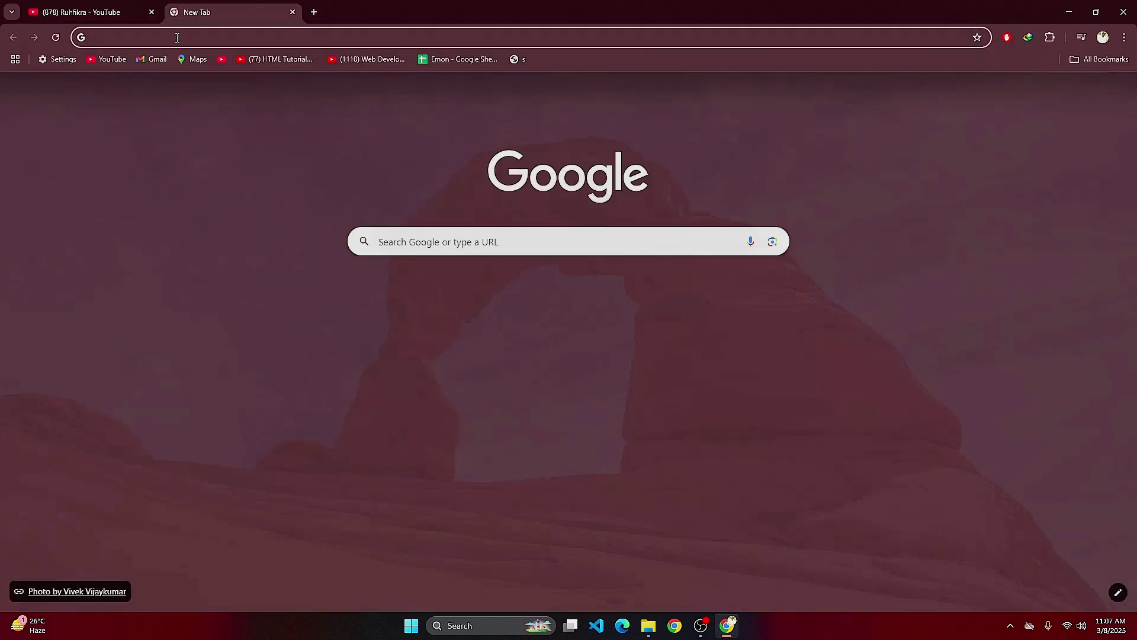
{"action": "type", "text": "chatgpt.com"}
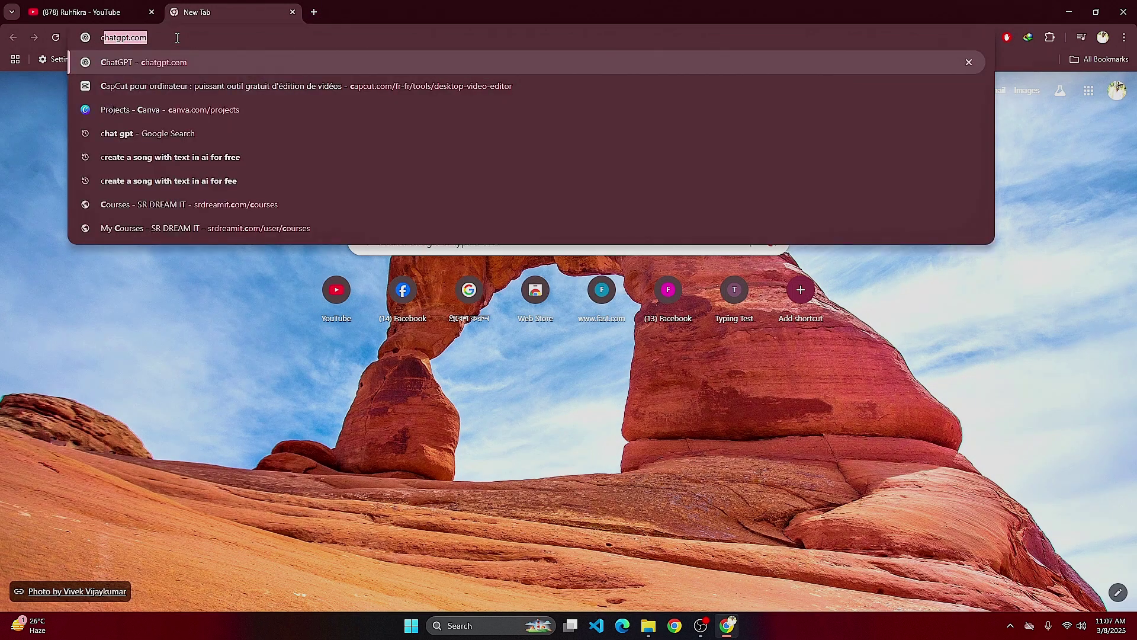
{"action": "key", "text": "Return"}
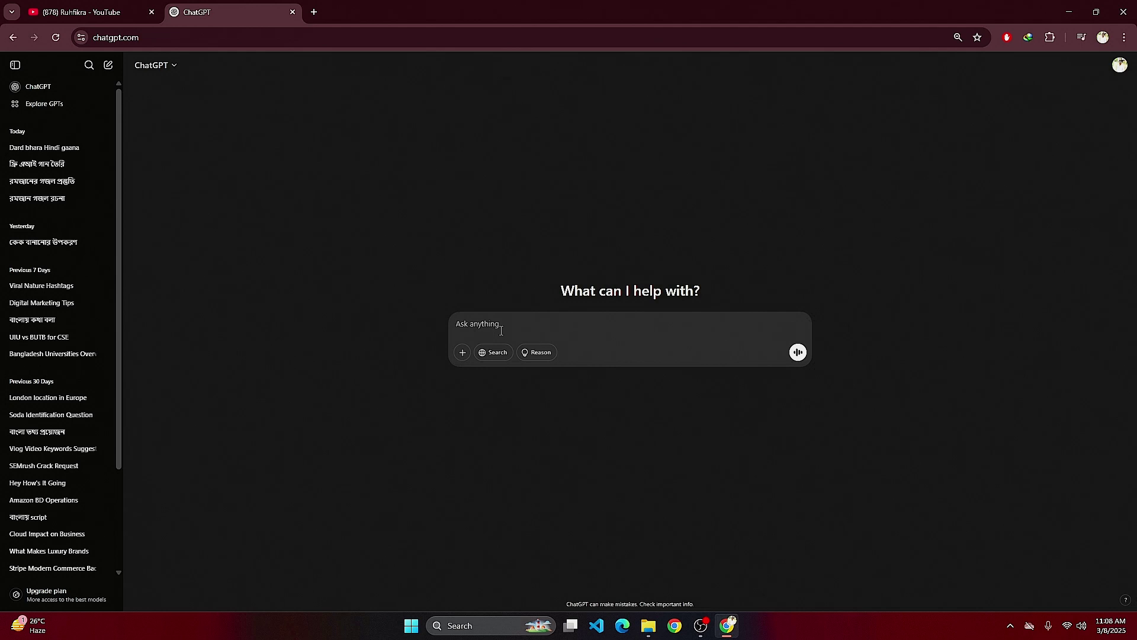
- Ask ChatGPT for song lyrics with the prompt "bangla protibadok ekti gan about 3 min"
{"action": "type", "text": "bangla protibadok ekti gan"}
{"action": "type", "text": "3"}
{"action": "key", "text": "BackSpace"}
{"action": "type", "text": "about 3 min"}
{"action": "key", "text": "Return"}
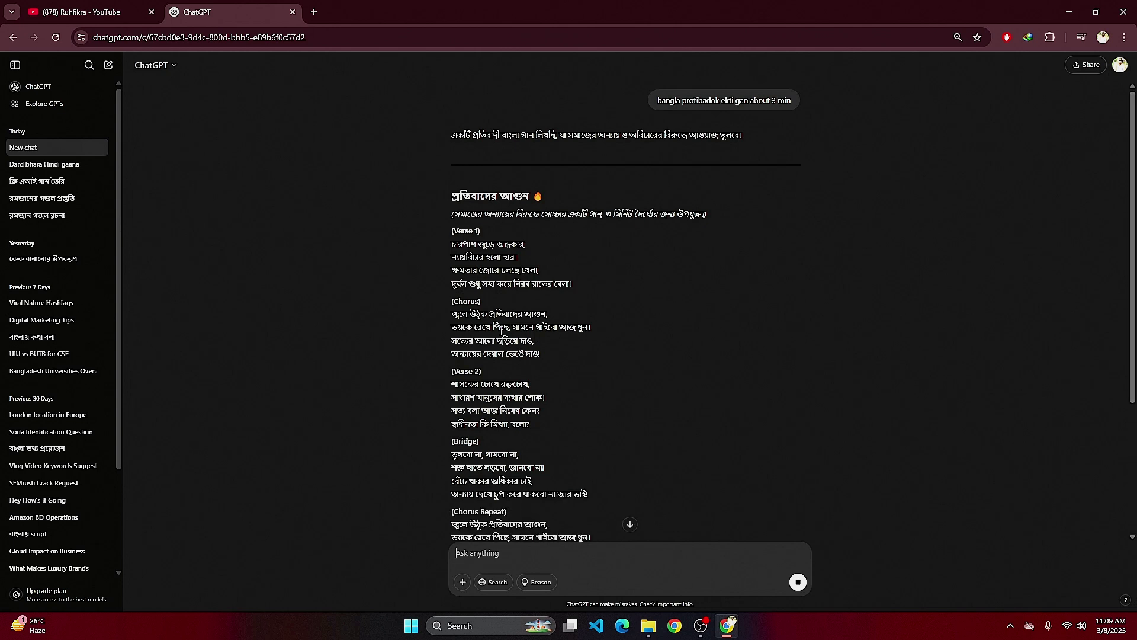
- Open suno.com in a new browser tab and go to its song creation page
{"action": "left_click", "coordinate": [314, 12]}
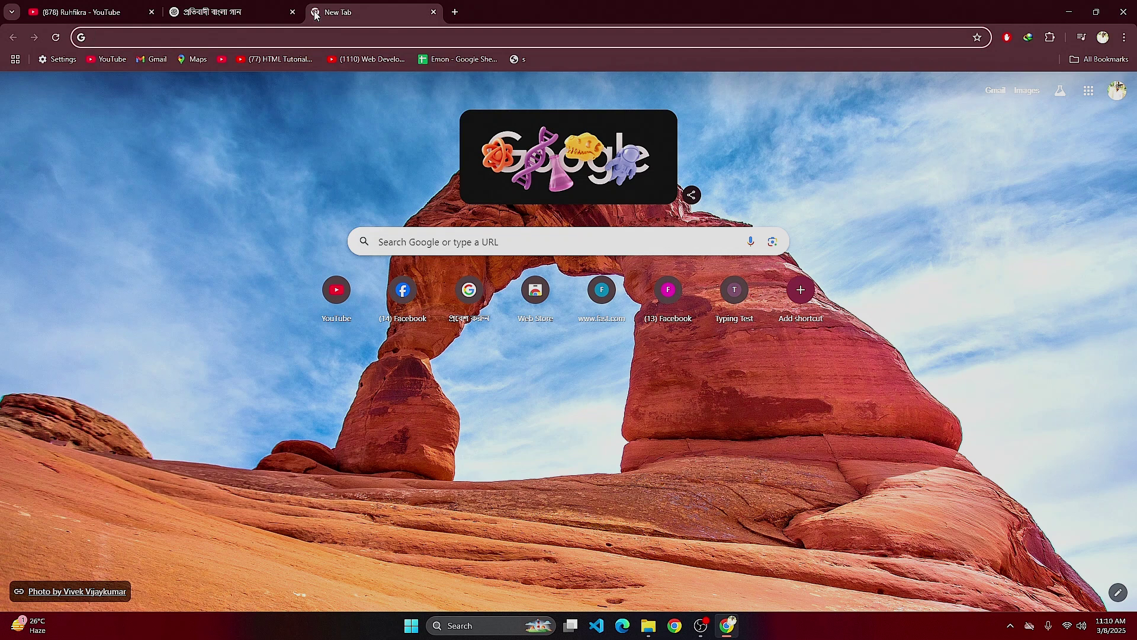
{"action": "type", "text": "suno"}
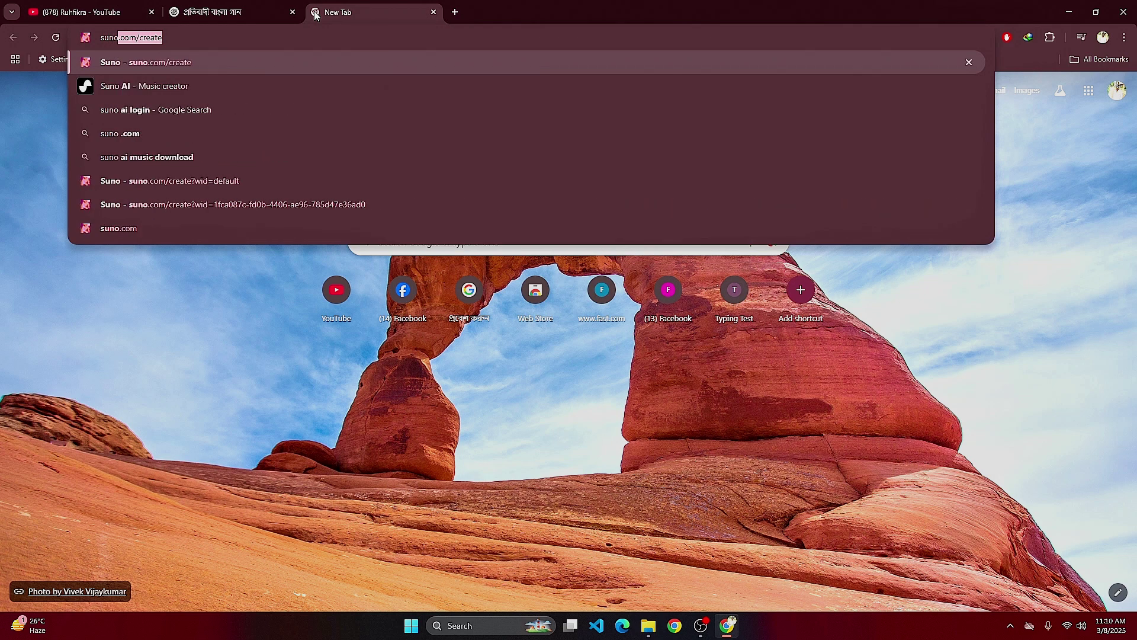
{"action": "type", "text": ".com"}
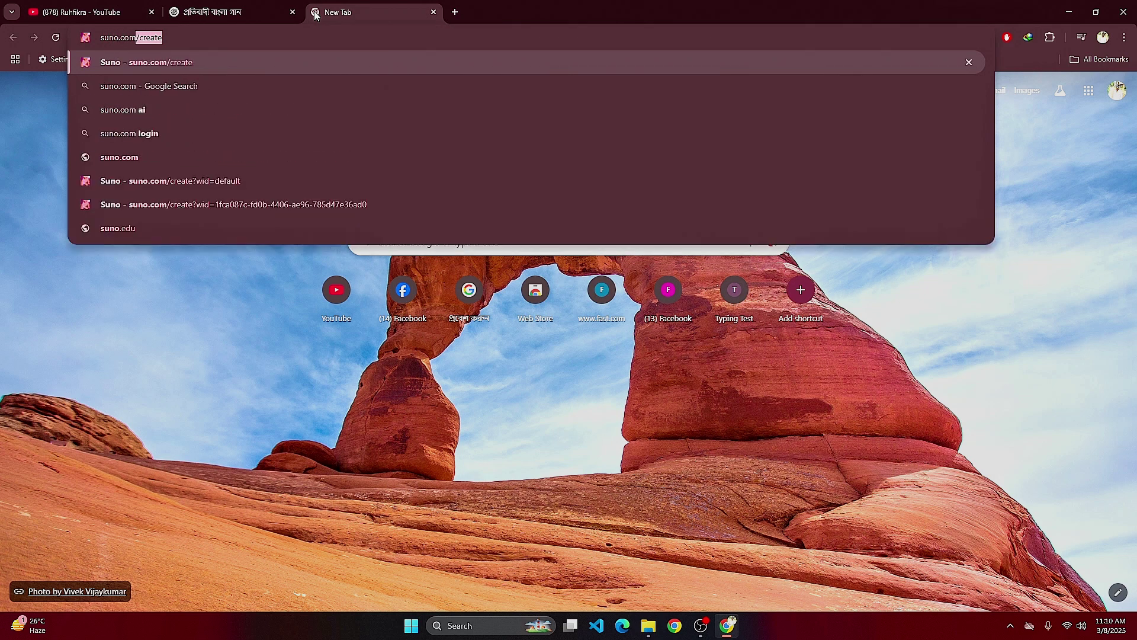
{"action": "key", "text": "Return"}
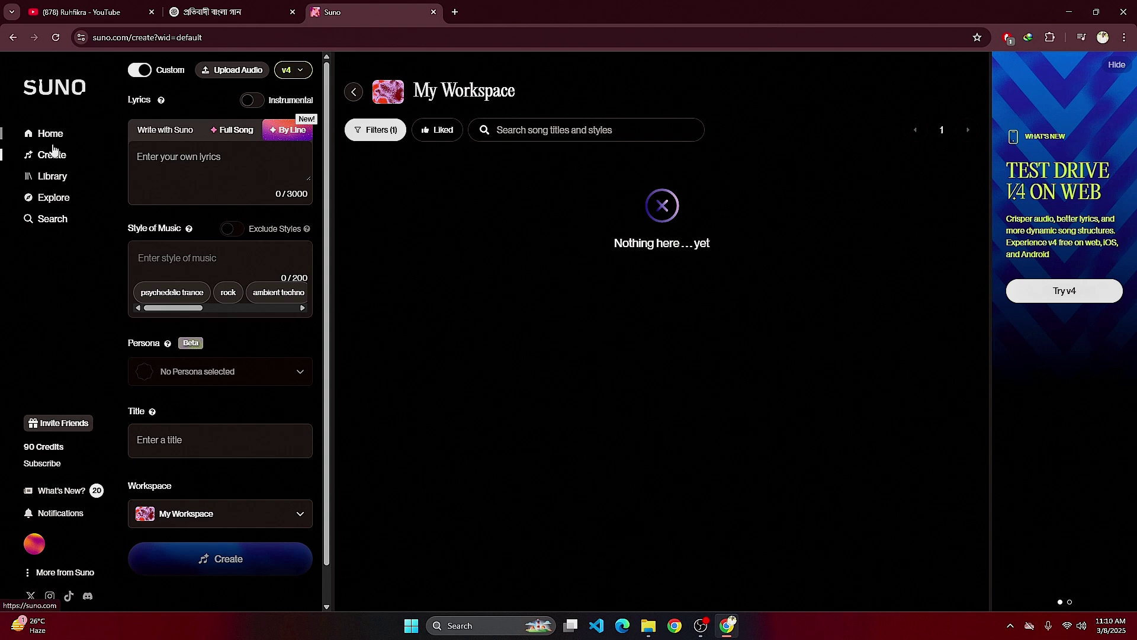
{"action": "left_click", "coordinate": [52, 157]}
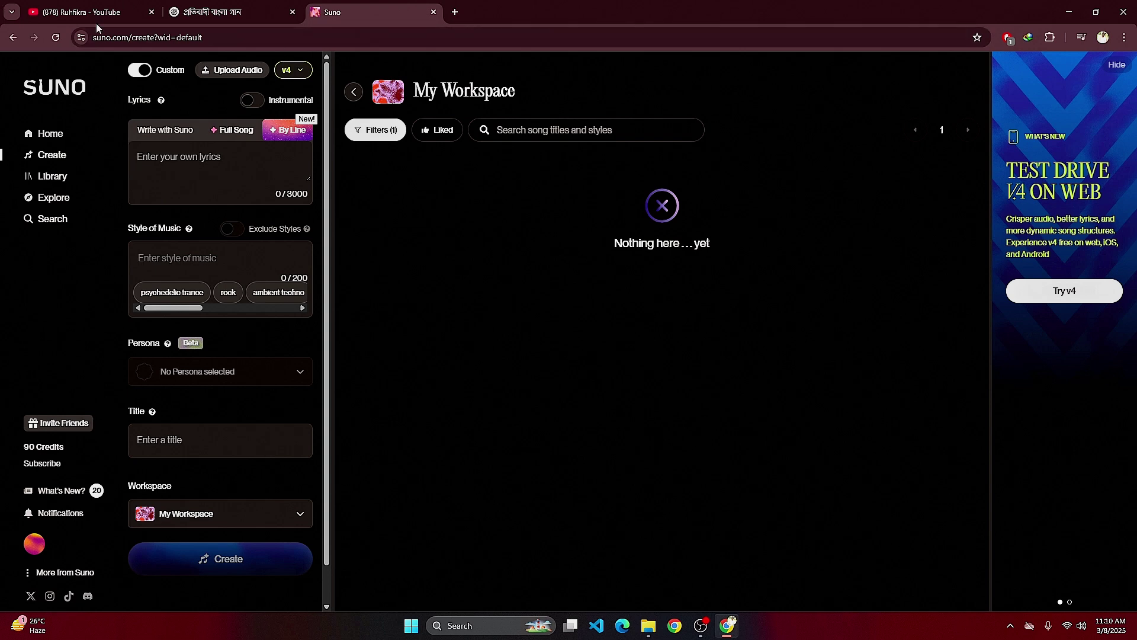
- Copy the full lyrics from Verse 1 through Outro in ChatGPT and paste them as the lyrics of the Suno song
{"action": "left_click", "coordinate": [231, 12]}
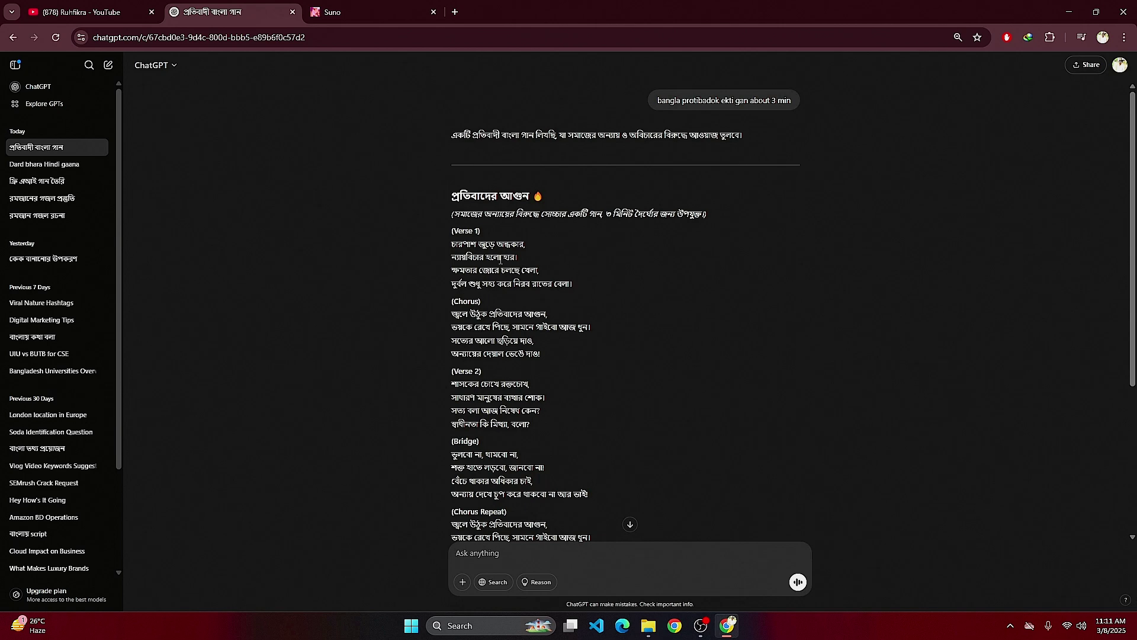
{"action": "left_click_drag", "start_coordinate": [446, 230], "coordinate": [559, 408]}
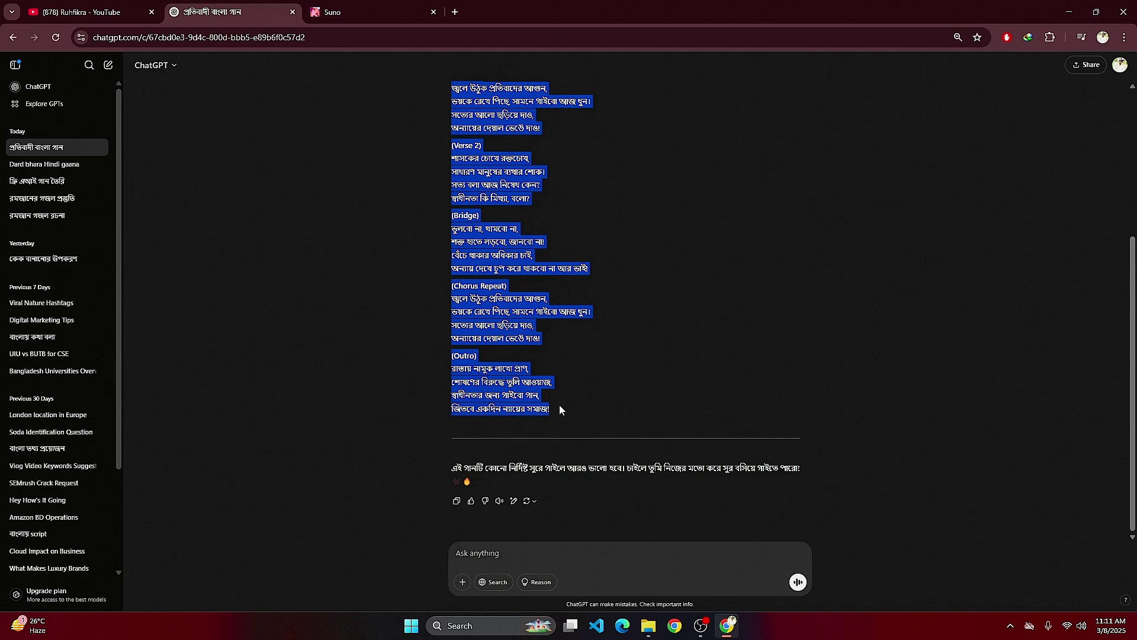
{"action": "left_click", "coordinate": [403, 18]}
{"action": "left_click", "coordinate": [191, 164]}
{"action": "key", "text": "ctrl+v"}
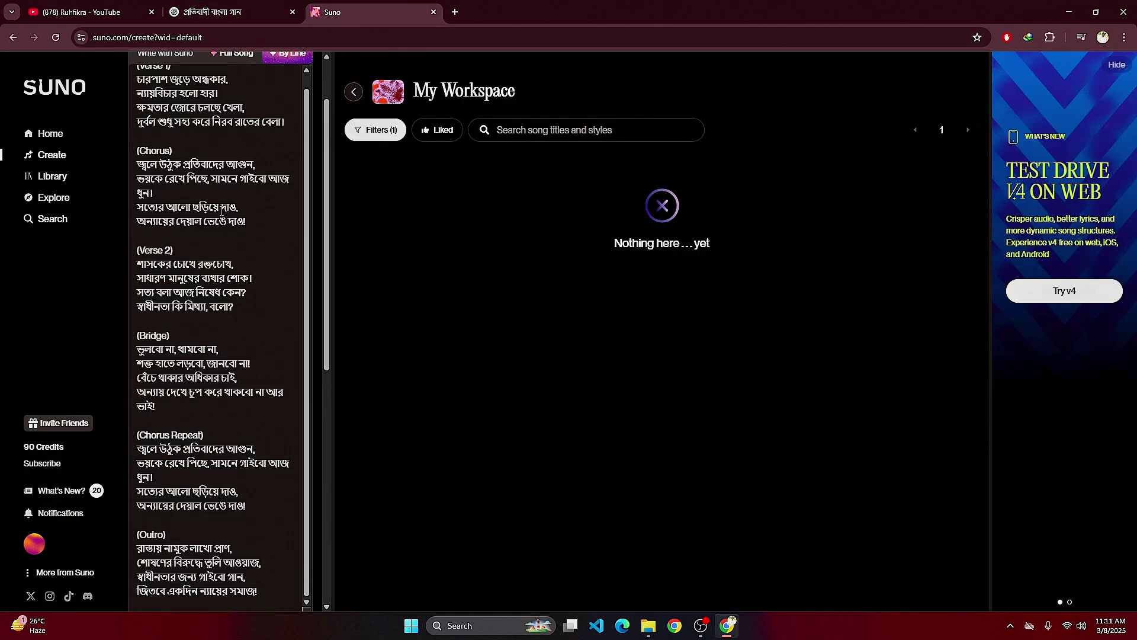
- Set the song's style of music to rock, alternative rock, metal, rap using the suggested styles
{"action": "scroll", "coordinate": [237, 249], "scroll_direction": "down", "scroll_amount": 5}
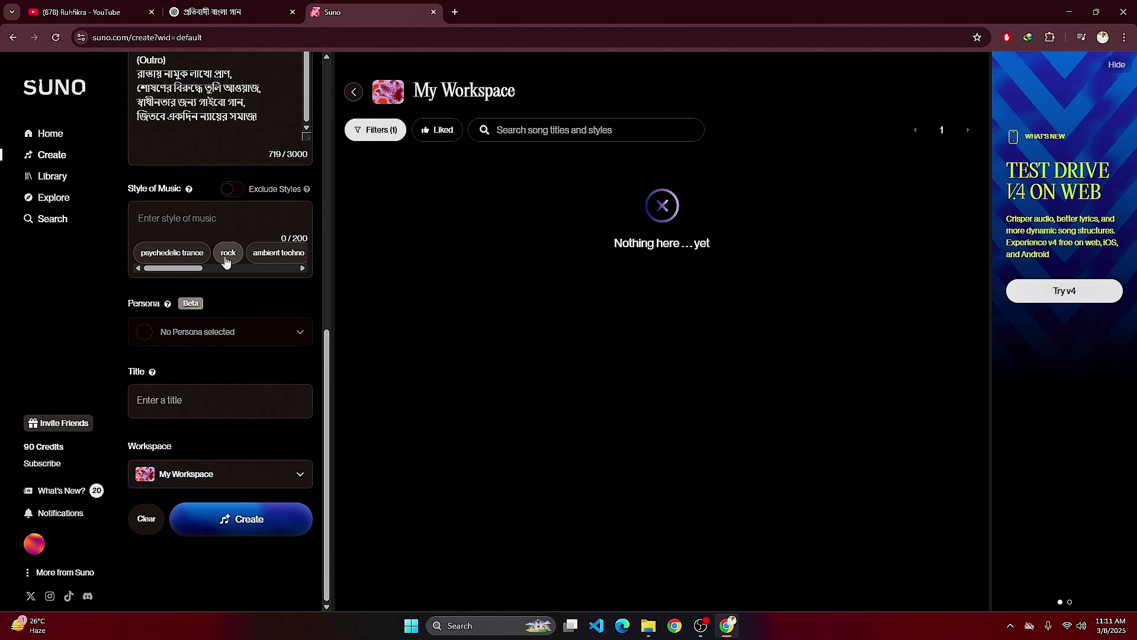
{"action": "left_click", "coordinate": [228, 253]}
{"action": "left_click", "coordinate": [288, 255]}
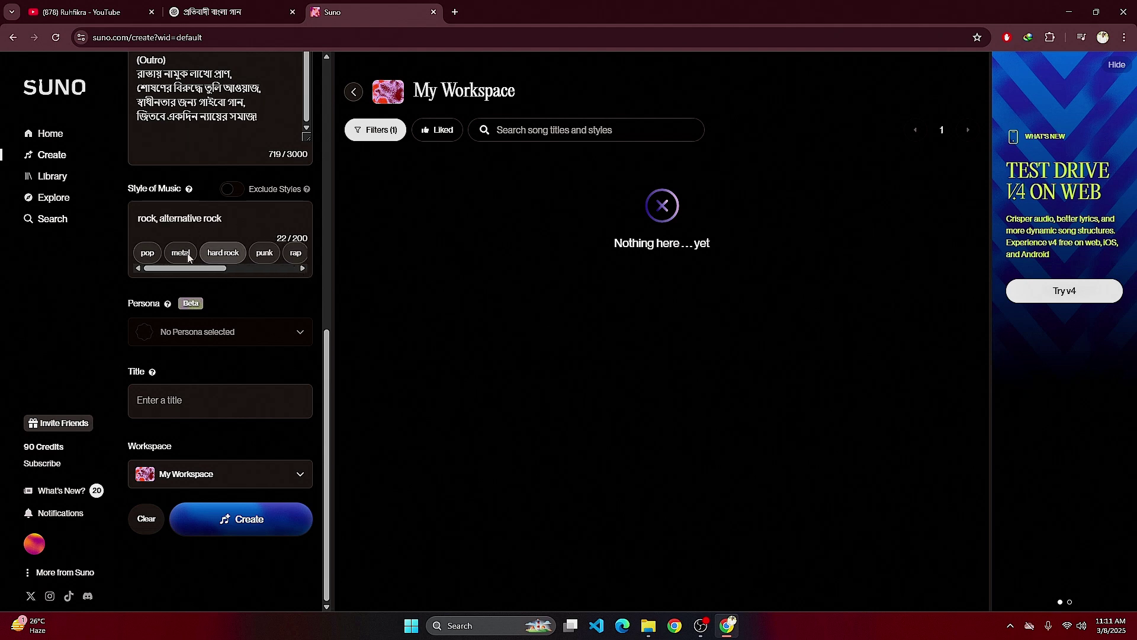
{"action": "left_click", "coordinate": [181, 253]}
{"action": "left_click", "coordinate": [225, 253]}
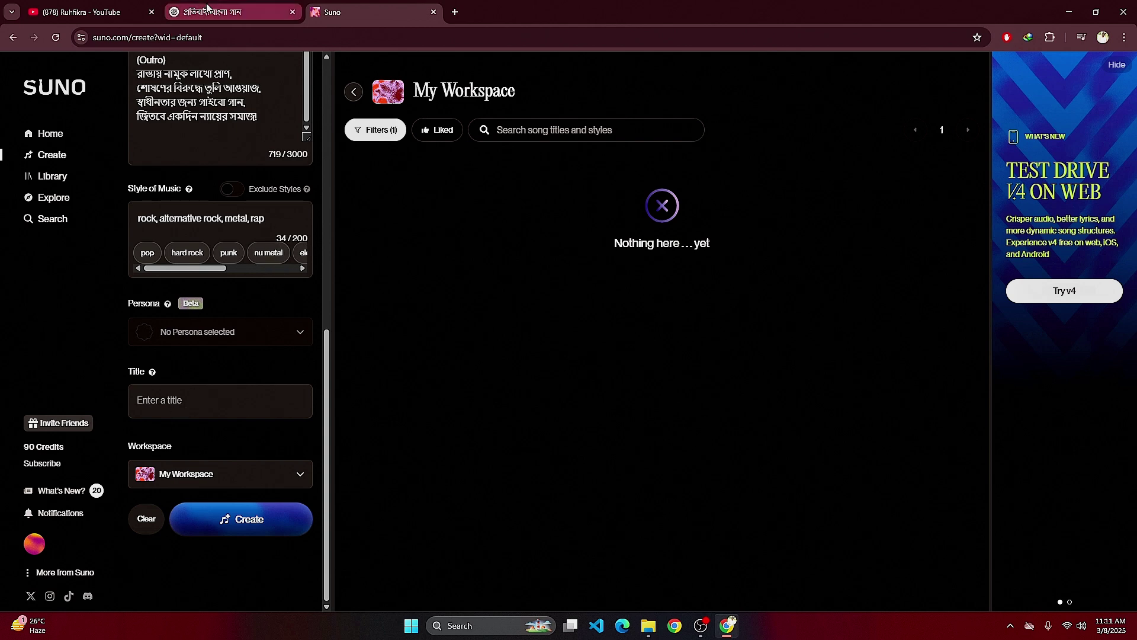
- Copy the heading "প্রতিবাদের আগুন 🔥" from ChatGPT into Suno as the song title and generate the song
{"action": "left_click", "coordinate": [225, 12]}
{"action": "scroll", "coordinate": [584, 296], "scroll_direction": "up", "scroll_amount": 3}
{"action": "left_click_drag", "start_coordinate": [451, 196], "coordinate": [546, 196]}
{"action": "key", "text": "ctrl+c"}
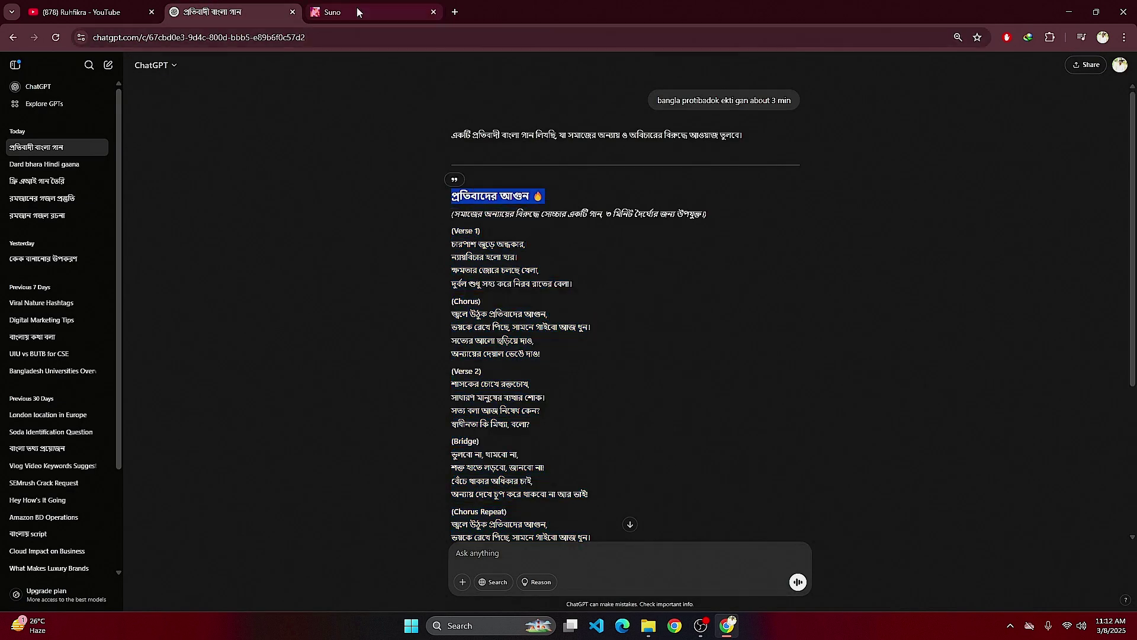
{"action": "left_click", "coordinate": [343, 12]}
{"action": "left_click", "coordinate": [178, 398]}
{"action": "key", "text": "ctrl+v"}
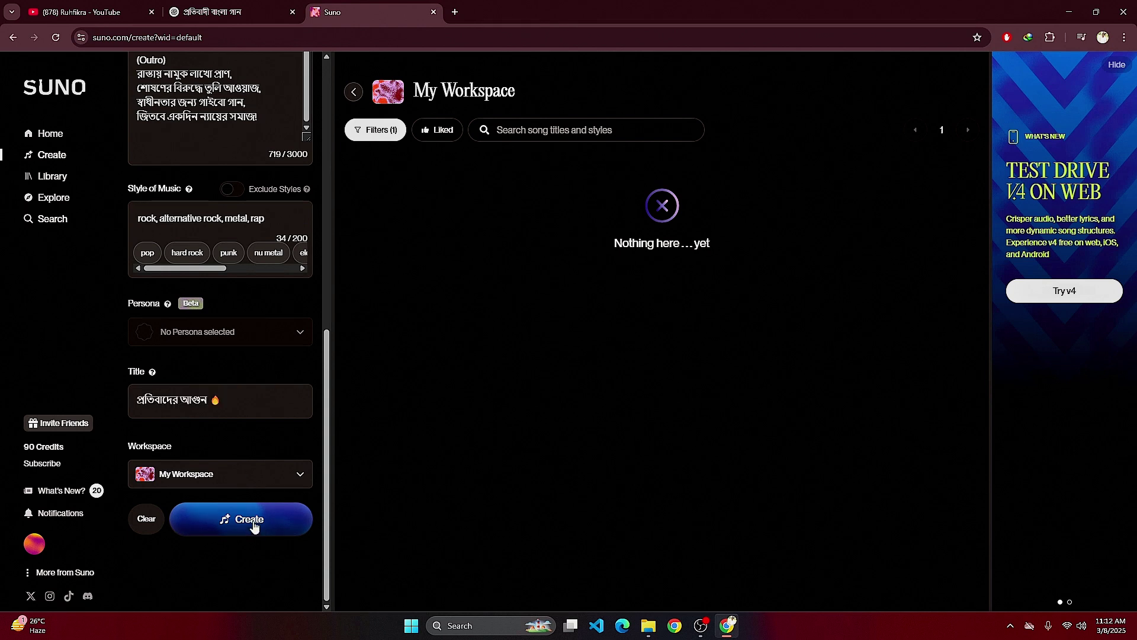
{"action": "left_click", "coordinate": [253, 525]}
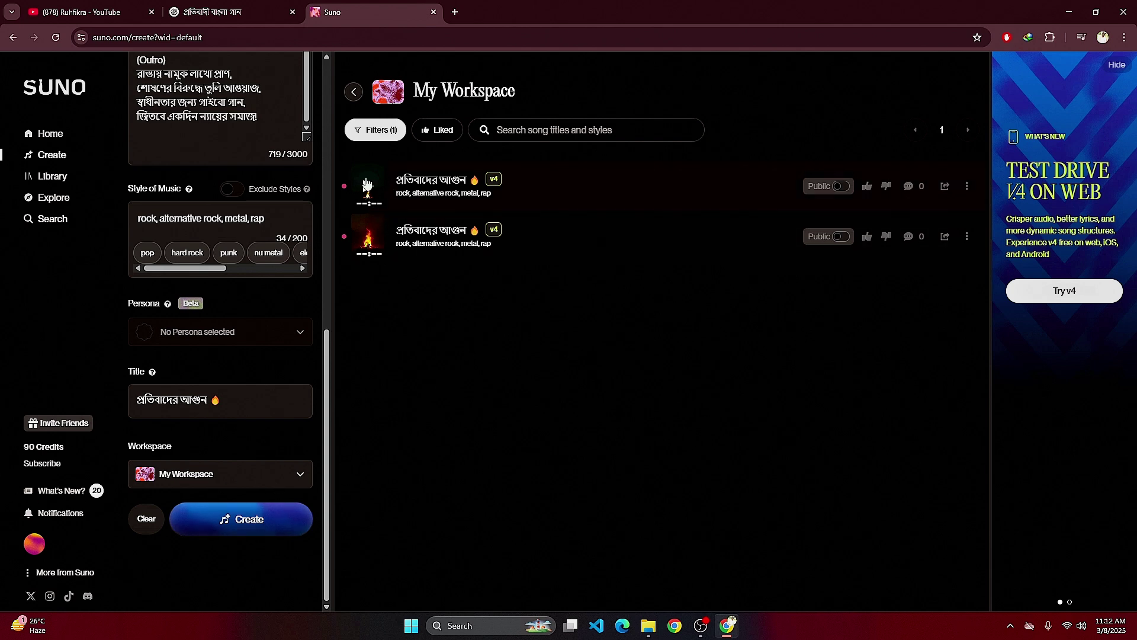
- Play the first generated song in the workspace and review the entered lyrics while it plays
{"action": "mouse_move", "coordinate": [372, 192]}
{"action": "left_click", "coordinate": [369, 189]}
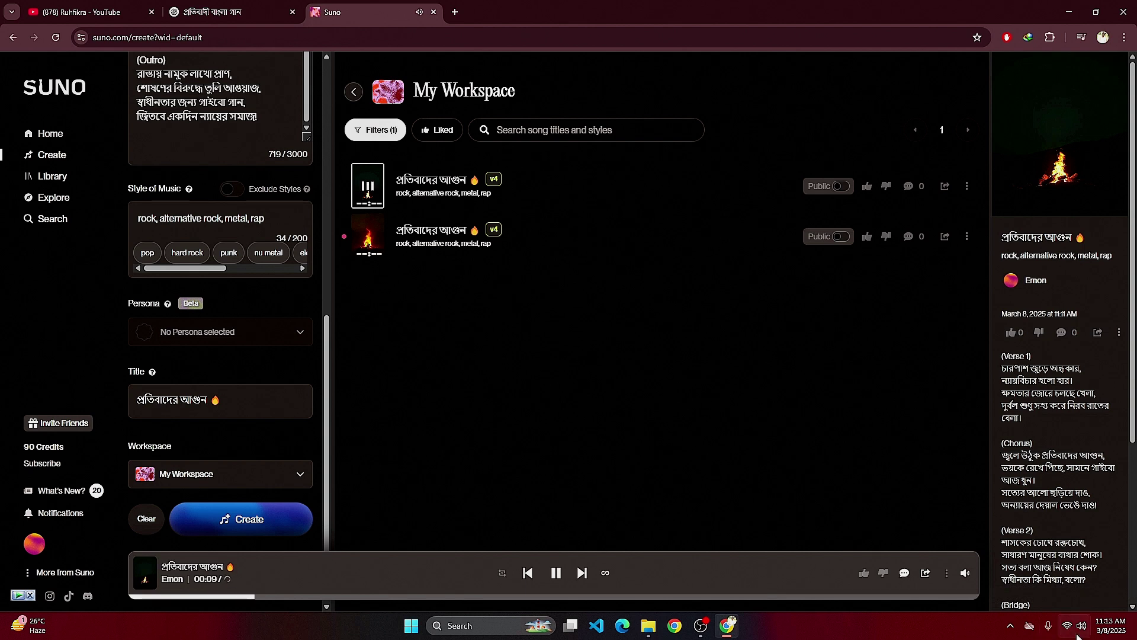
{"action": "scroll", "coordinate": [1077, 635], "scroll_direction": "down", "scroll_amount": 4}
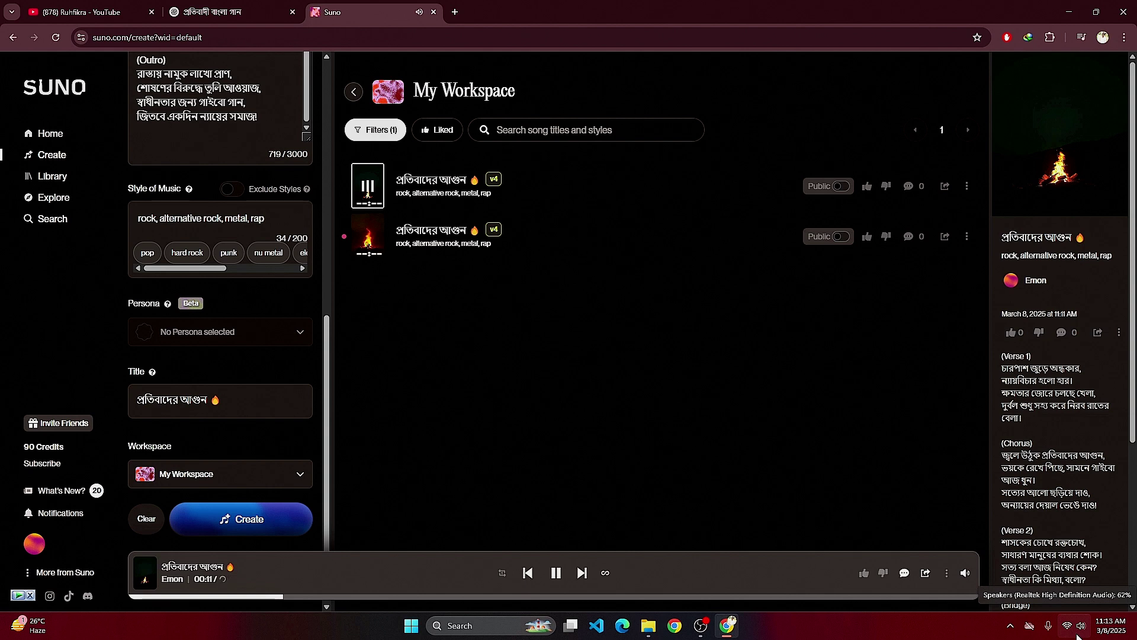
{"action": "scroll", "coordinate": [1077, 635], "scroll_direction": "down", "scroll_amount": 3}
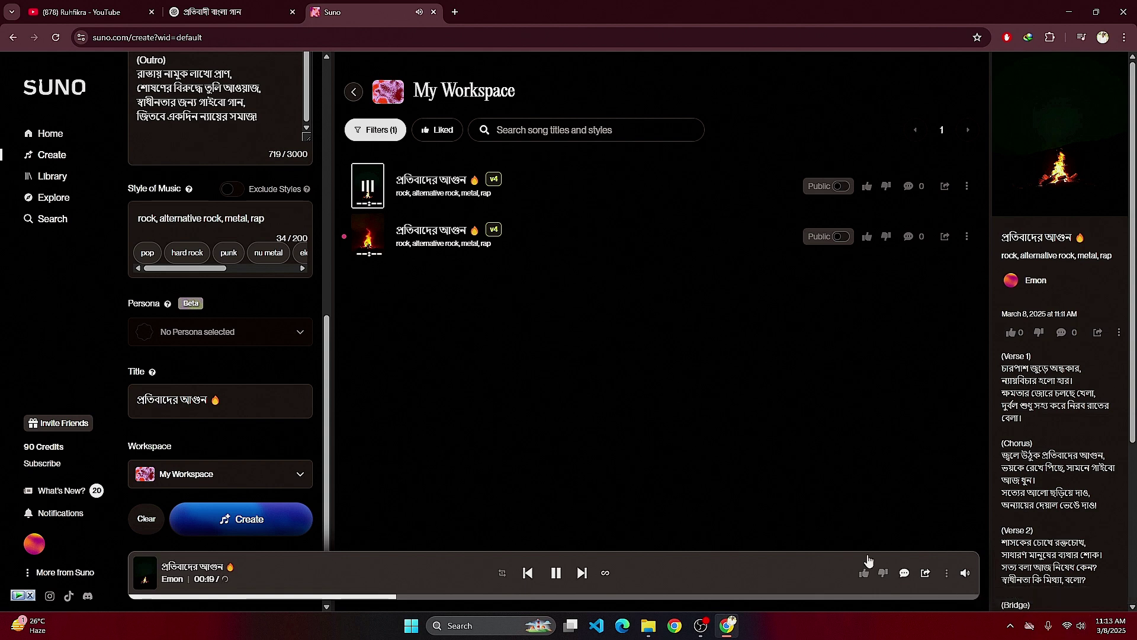
{"action": "scroll", "coordinate": [257, 112], "scroll_direction": "up", "scroll_amount": 1}
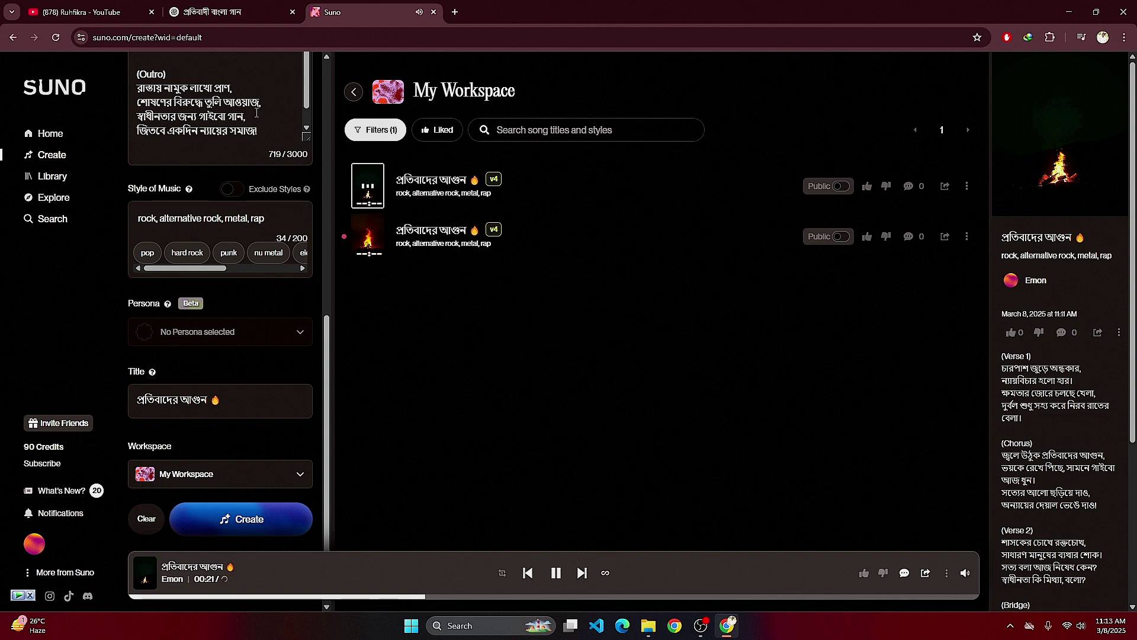
{"action": "scroll", "coordinate": [256, 112], "scroll_direction": "down", "scroll_amount": 1}
{"action": "scroll", "coordinate": [257, 112], "scroll_direction": "up", "scroll_amount": 1}
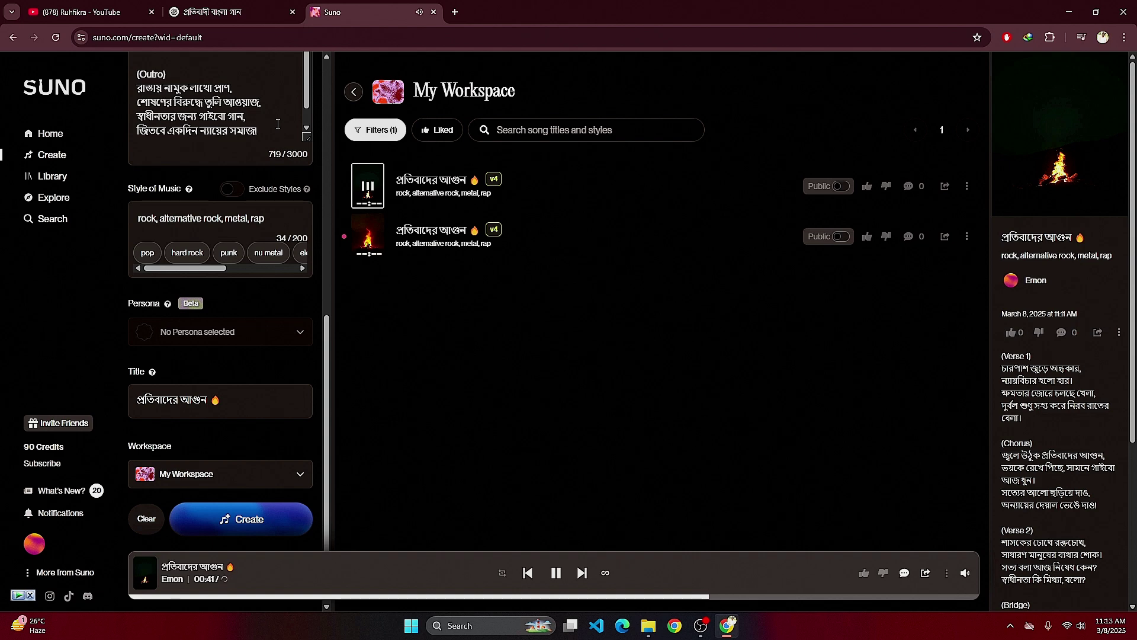
{"action": "left_click", "coordinate": [287, 137]}
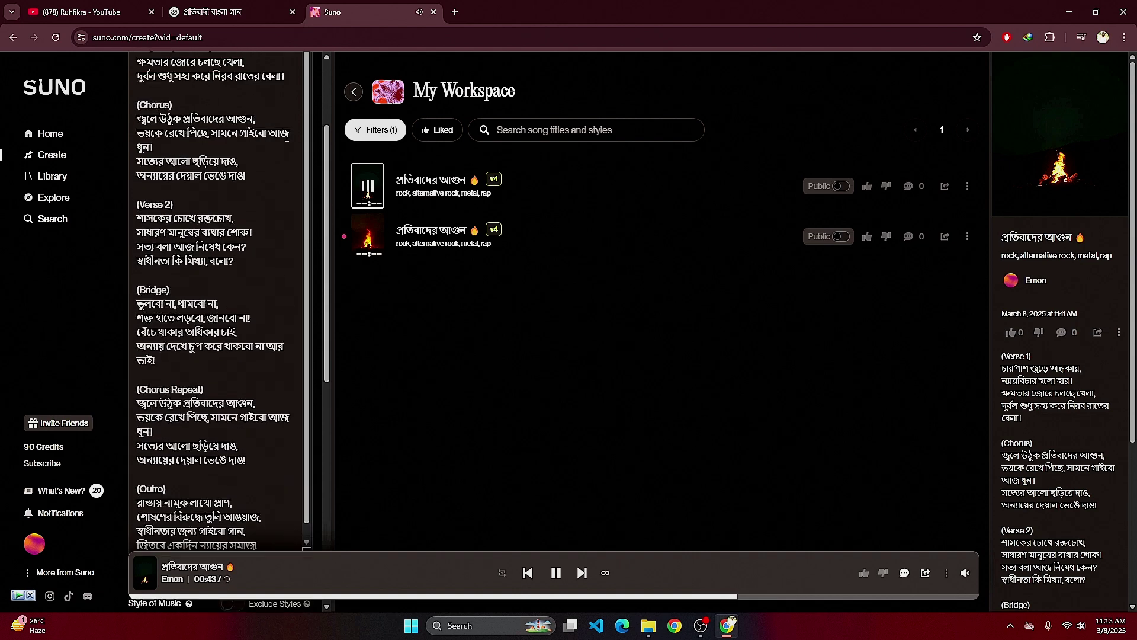
{"action": "scroll", "coordinate": [287, 137], "scroll_direction": "up", "scroll_amount": 2}
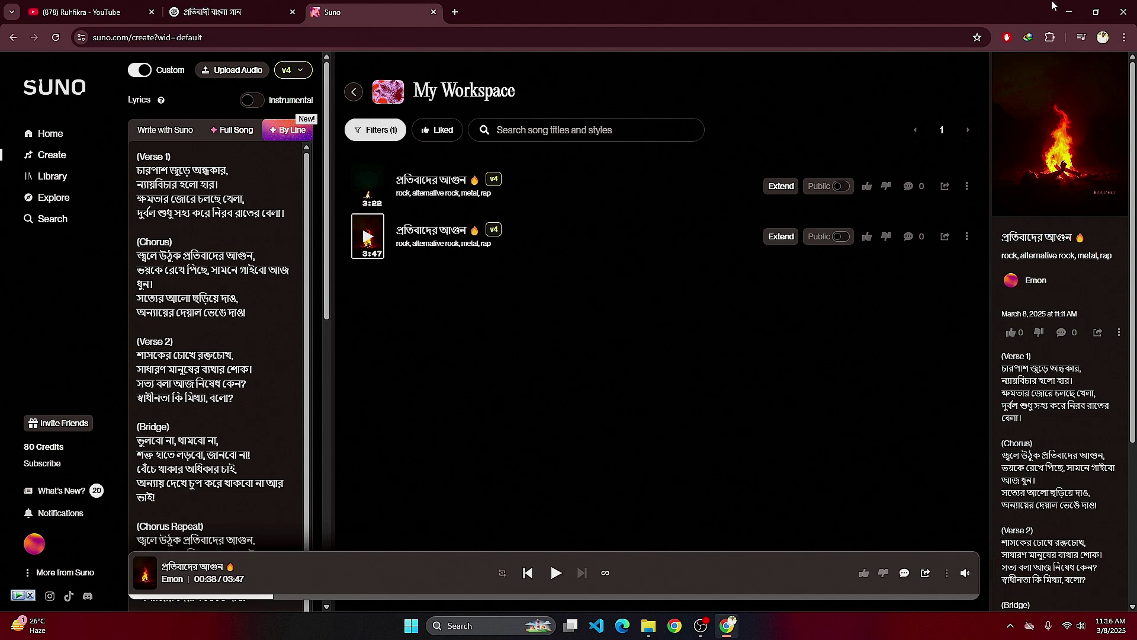
- Download the first generated song, the 3:22 version, as MP3 audio
{"action": "left_click", "coordinate": [966, 187]}
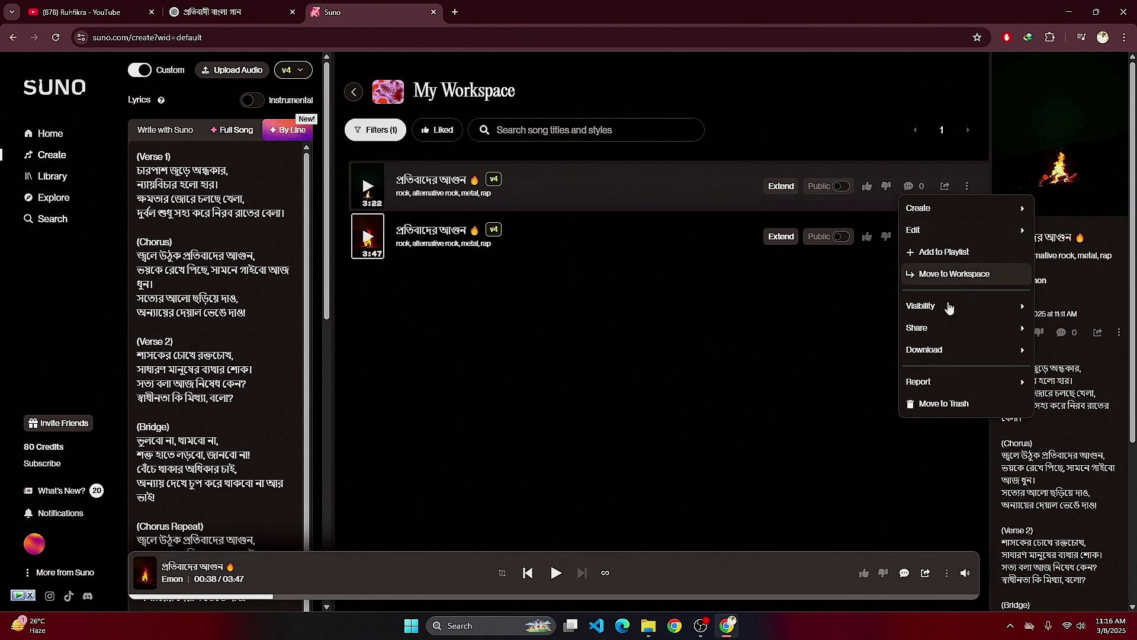
{"action": "mouse_move", "coordinate": [1025, 350]}
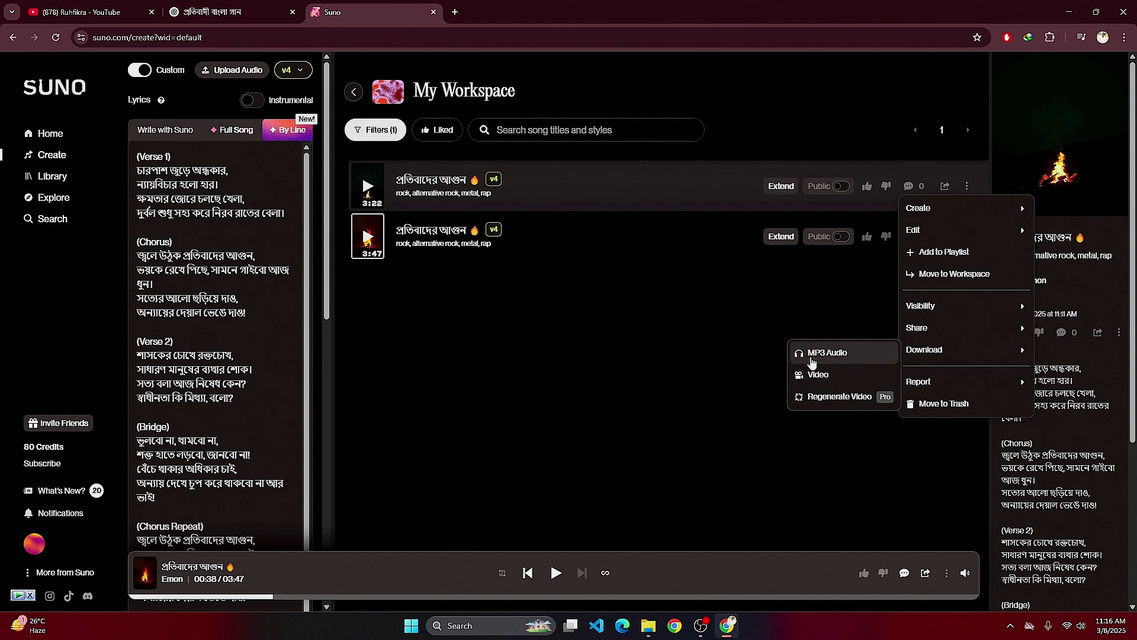
{"action": "left_click", "coordinate": [833, 356]}
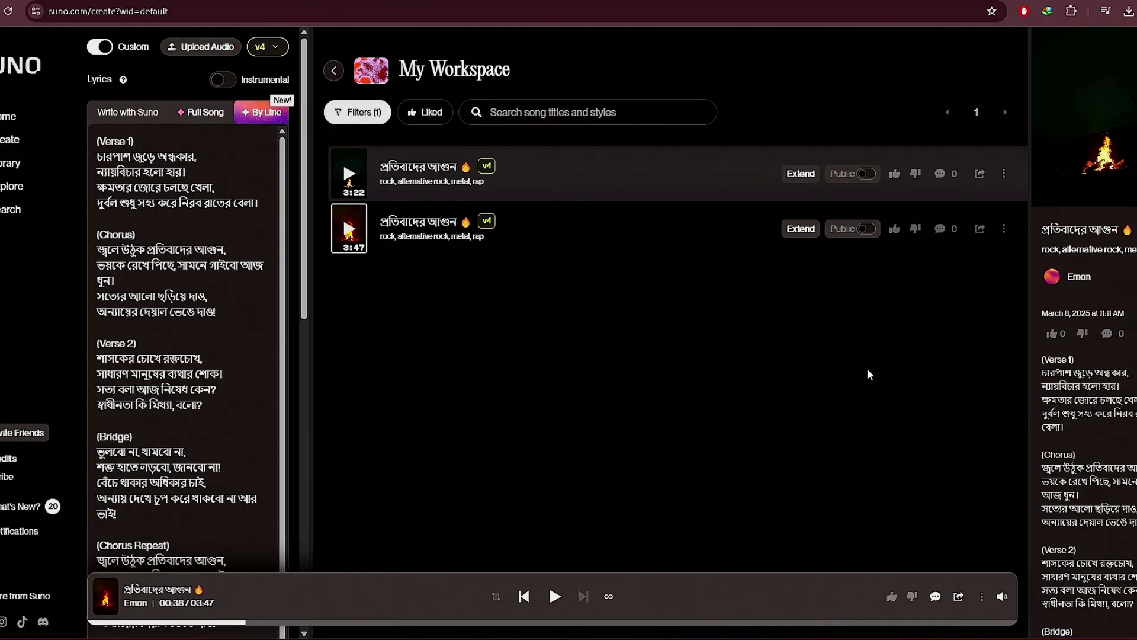
- Return to the ChatGPT lyrics conversation and send the prompt "tel us free ai toll for songs"
{"action": "key", "text": "ctrl+Tab"}
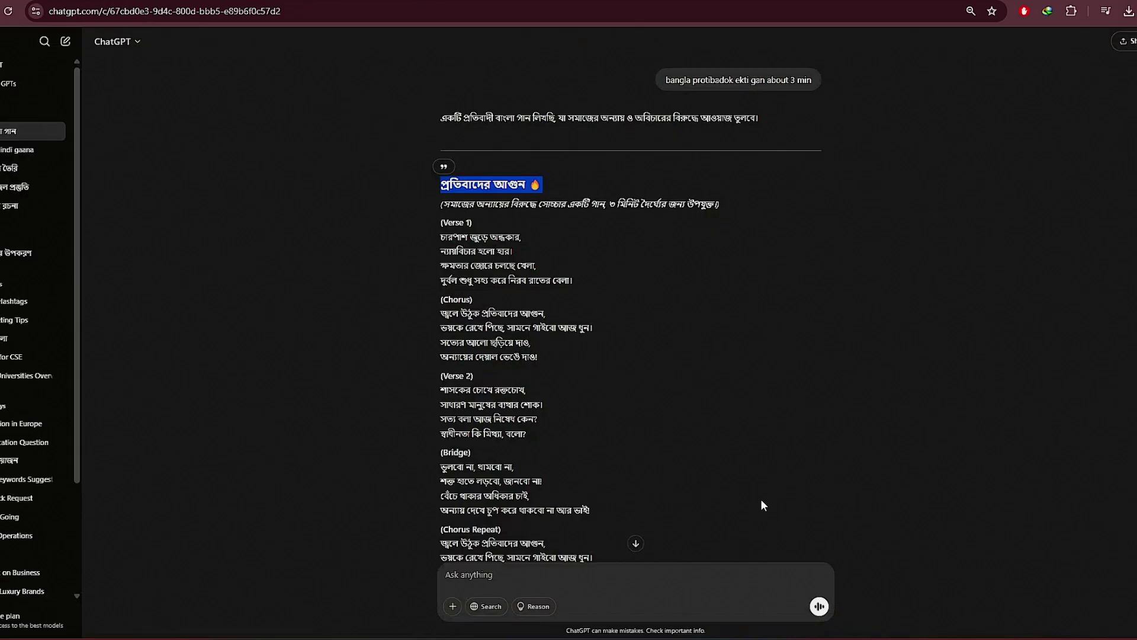
{"action": "scroll", "coordinate": [489, 581], "scroll_direction": "down", "scroll_amount": 4}
{"action": "left_click", "coordinate": [488, 581]}
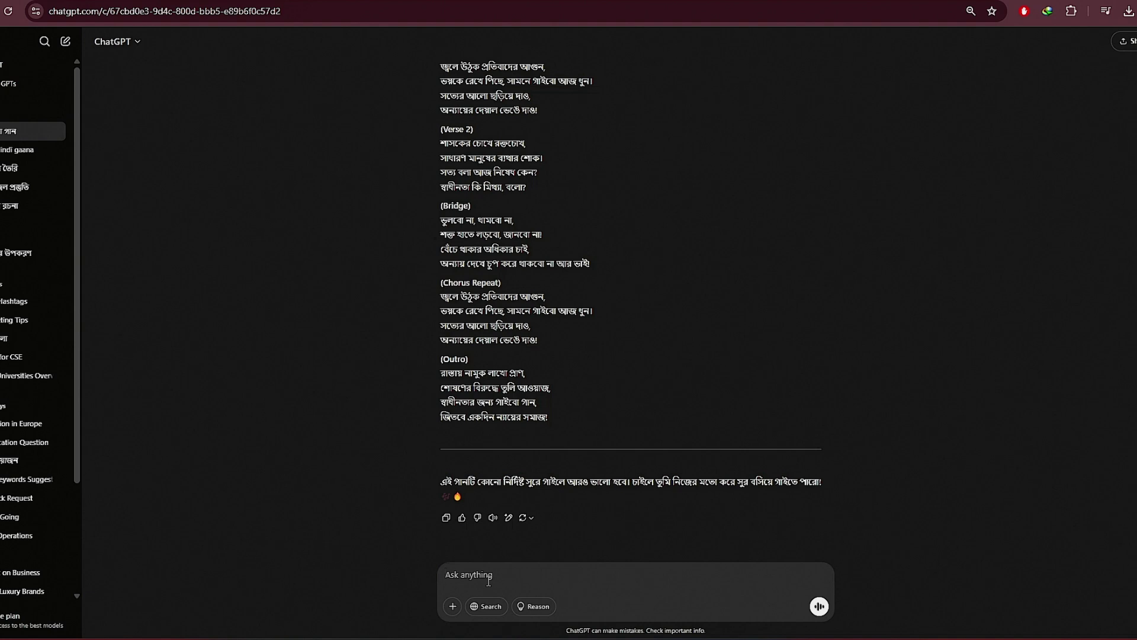
{"action": "type", "text": "tel us free ai toll for songs"}
{"action": "key", "text": "Return"}
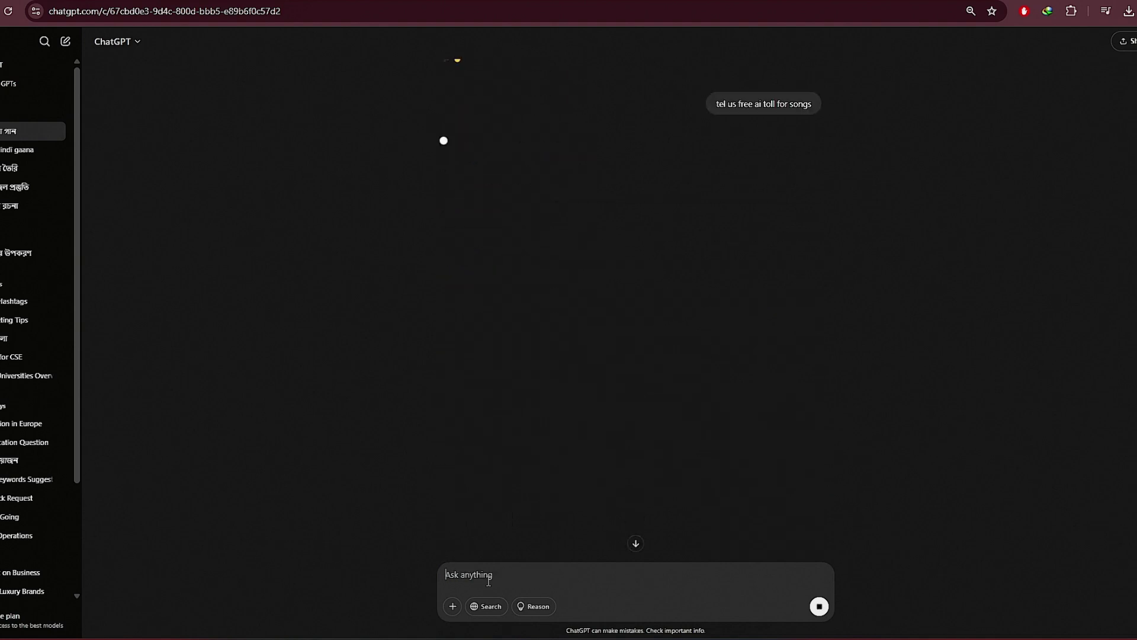